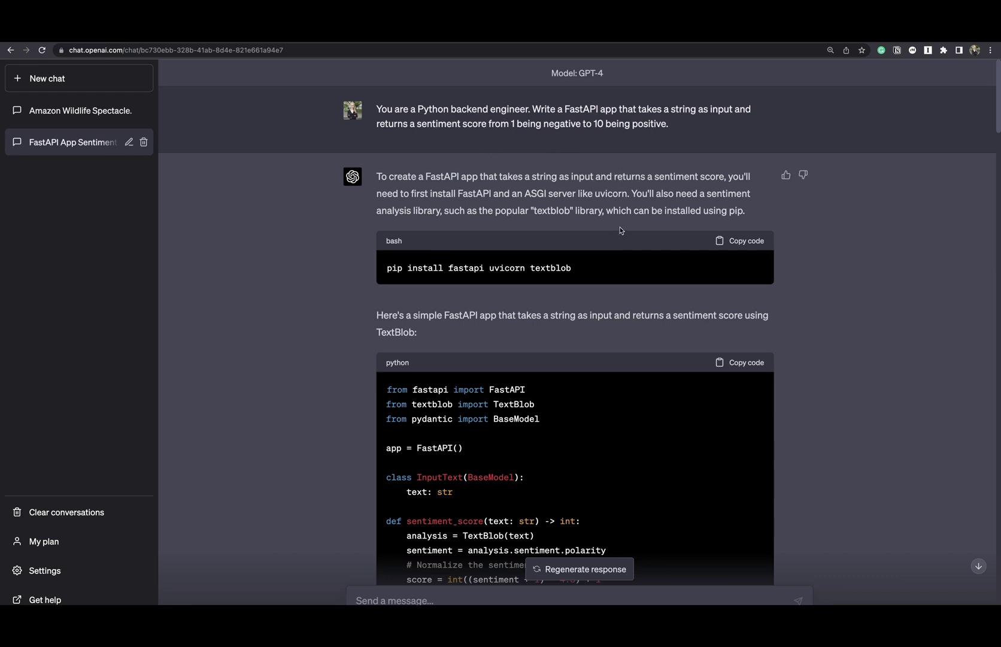
# Step: Review ChatGPT's generated FastAPI sentiment code and unit-test reply, then bring up the aws-fastapi-gpt4 GitHub repository
pyautogui.scroll(-1, 622, 246)
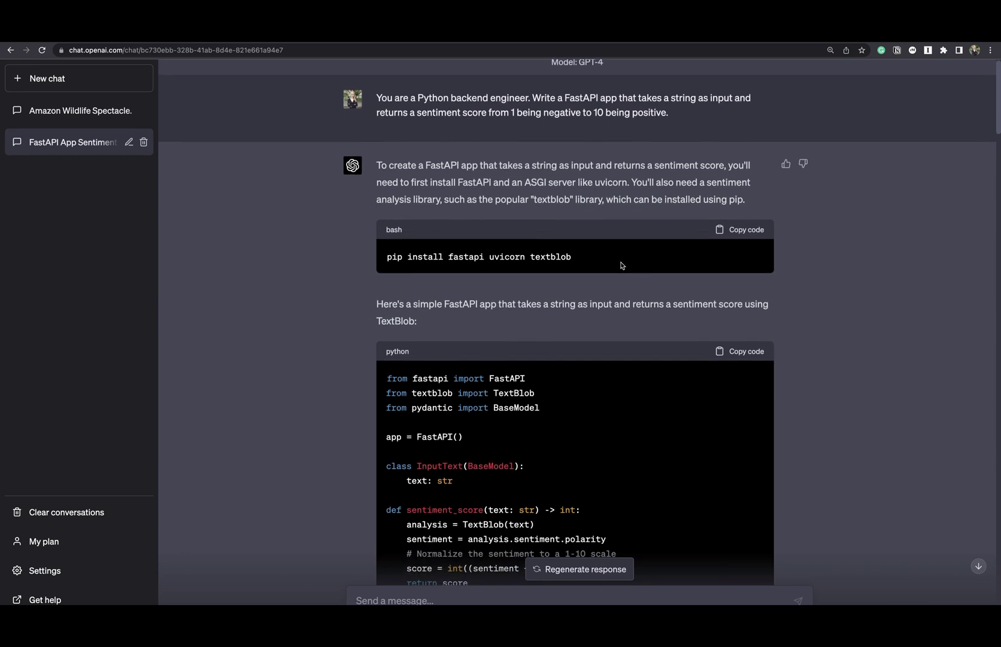
pyautogui.scroll(-5, 675, 273)
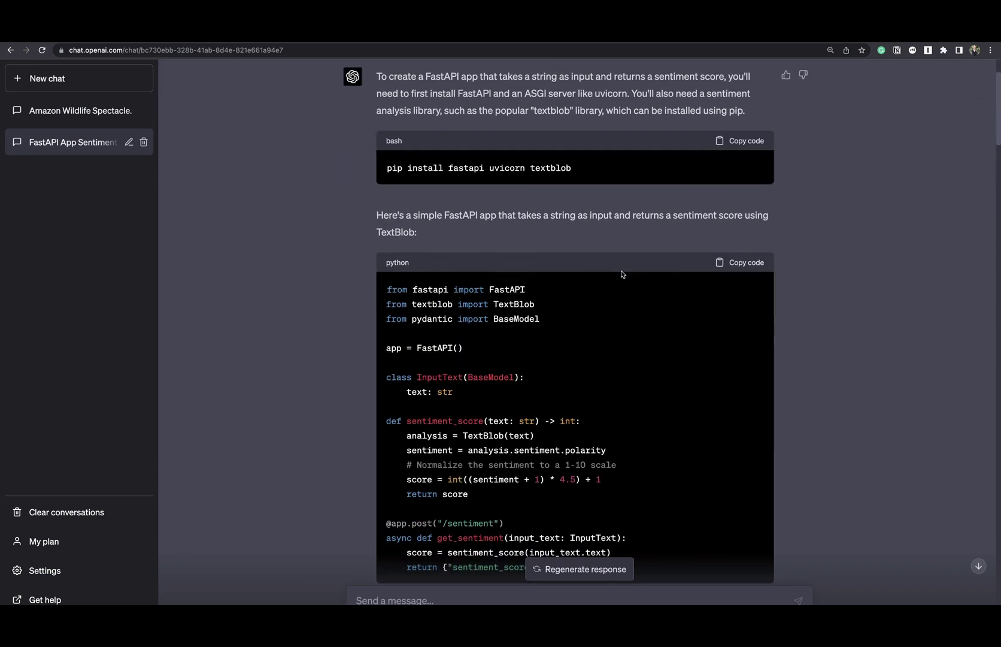
pyautogui.scroll(-2, 646, 429)
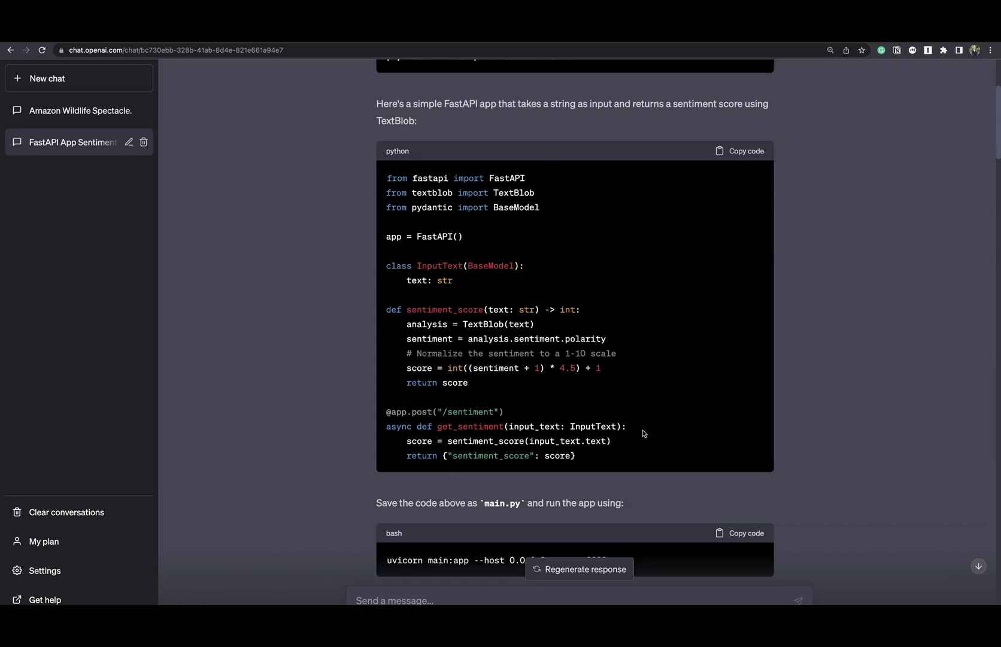
pyautogui.scroll(-4, 646, 431)
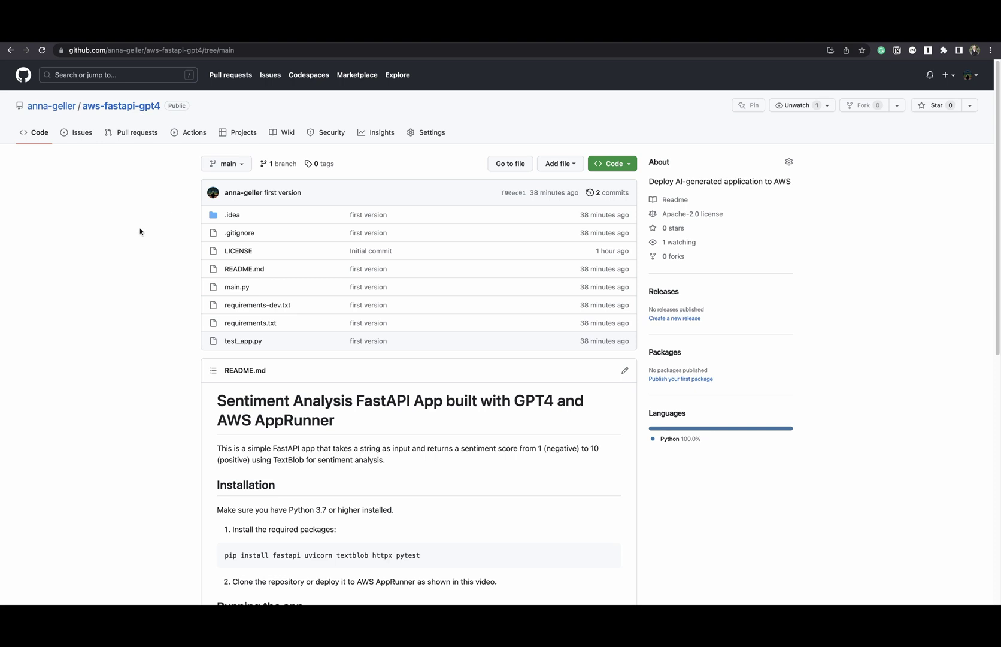
pyautogui.hotkey('ctrl', 'shift', 'Tab')
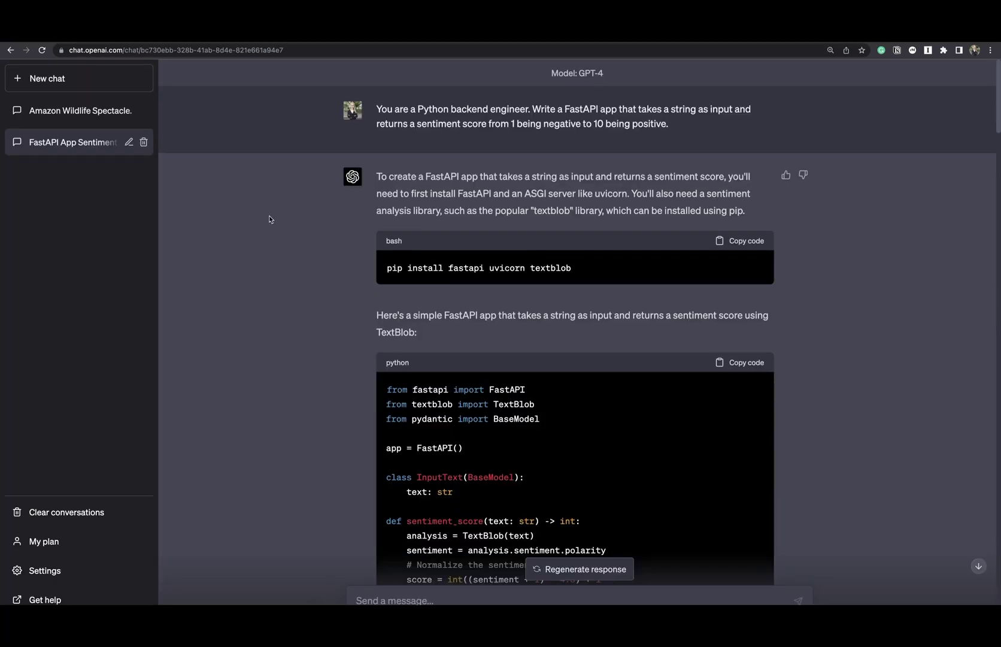
pyautogui.scroll(-12, 269, 219)
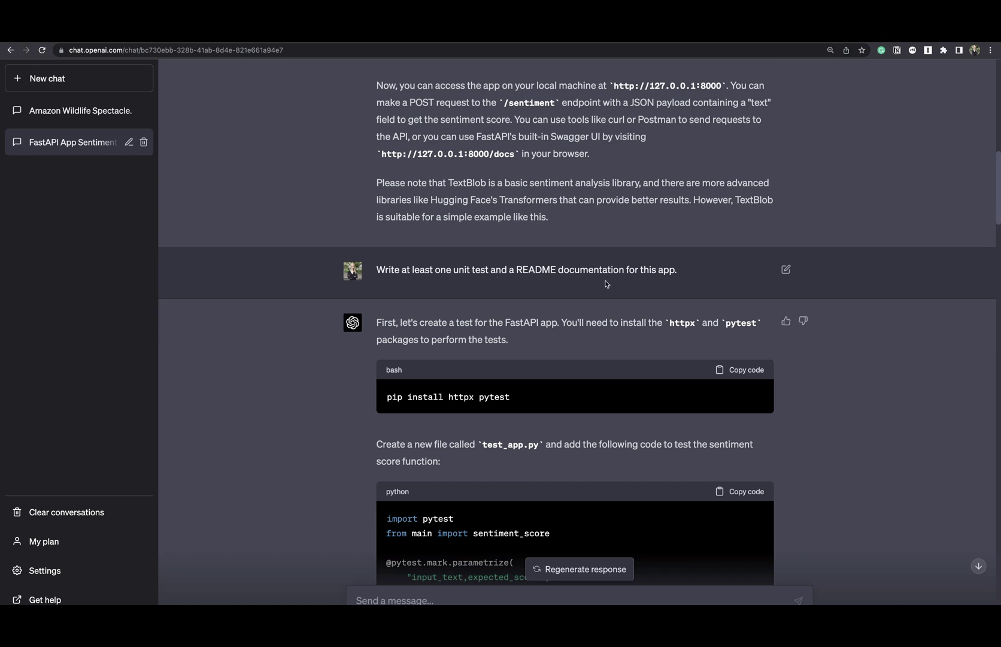
pyautogui.hotkey('ctrl', 'Tab')
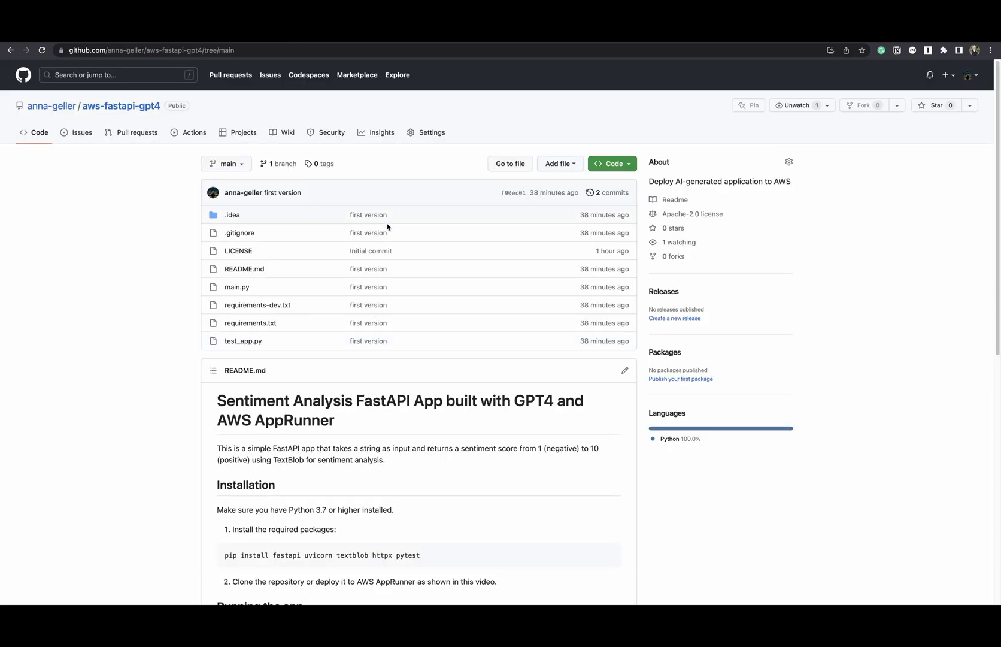
# Step: Read through the aws-fastapi-gpt4 README on GitHub
pyautogui.scroll(-5, 407, 257)
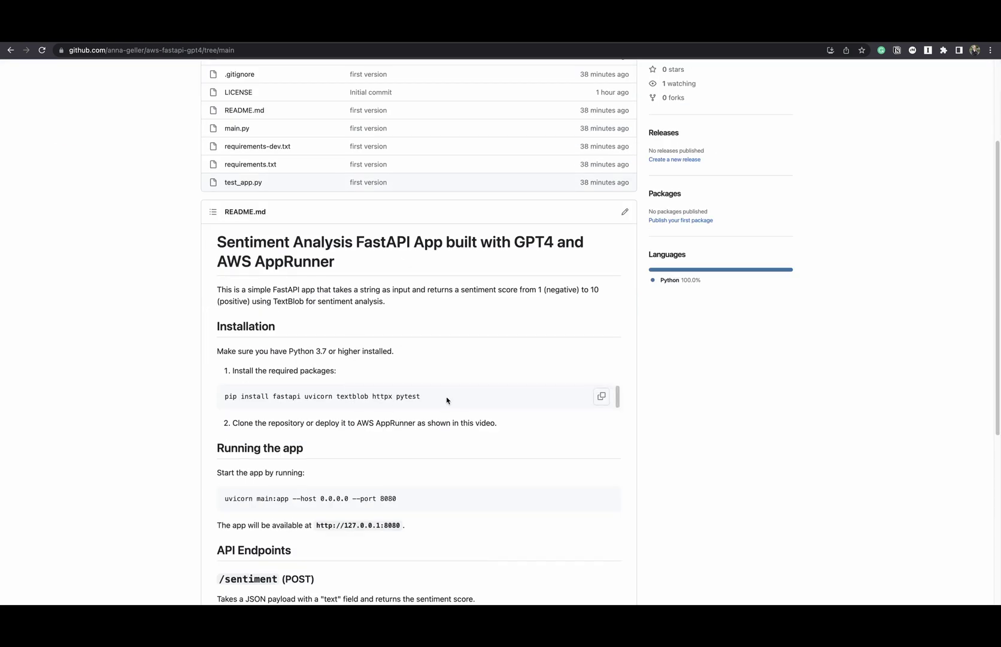
pyautogui.scroll(-4, 447, 398)
pyautogui.scroll(6, 447, 397)
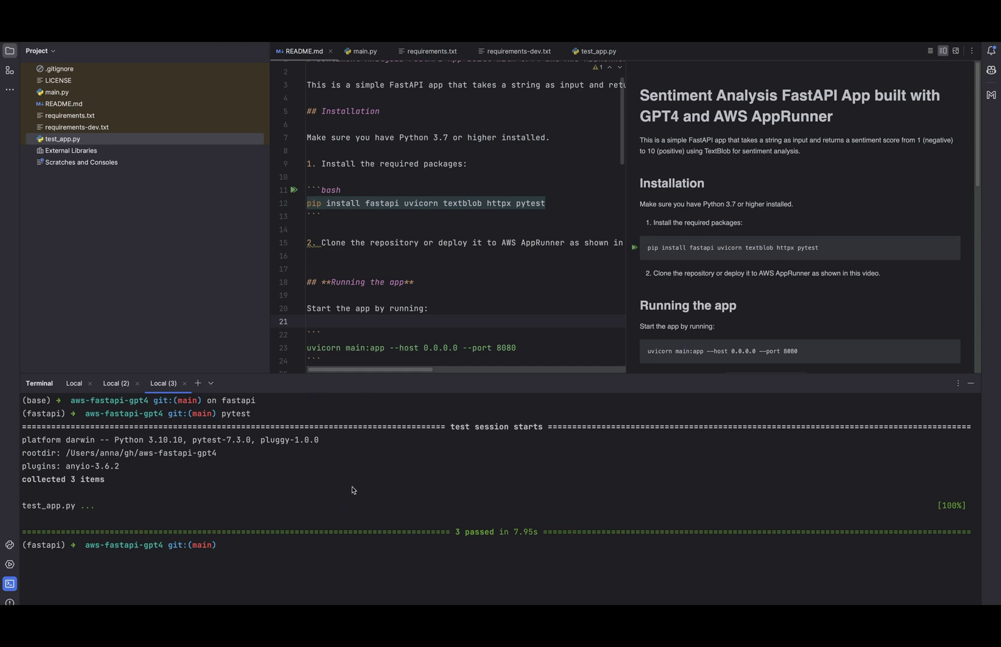
# Step: Copy the uvicorn start command from README.md and run it in PyCharm's terminal
pyautogui.scroll(-1, 441, 306)
pyautogui.click(454, 333)
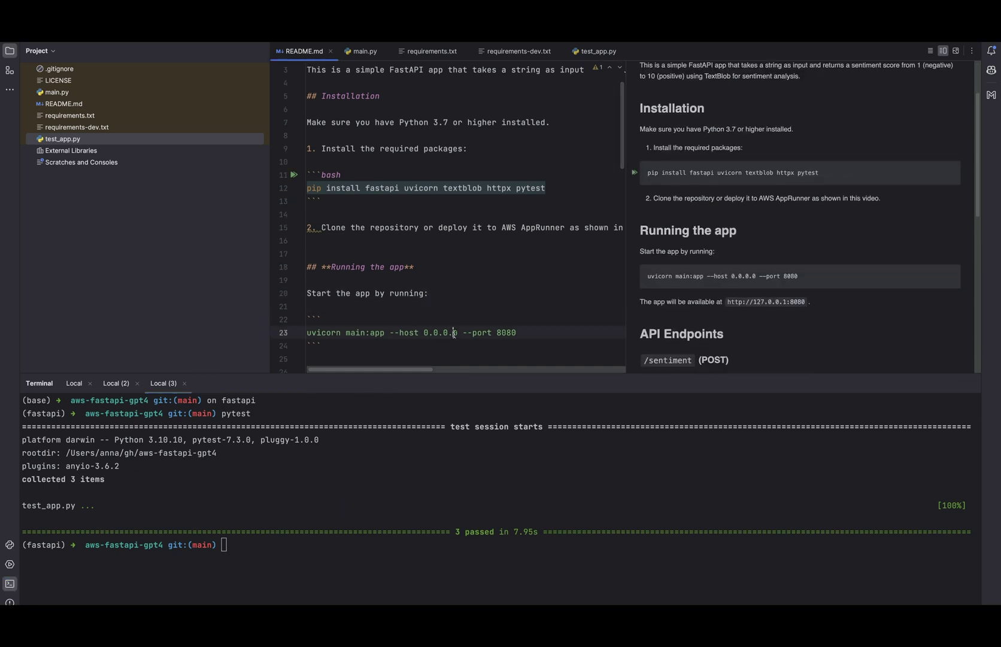
pyautogui.tripleClick(474, 333)
pyautogui.doubleClick(450, 539)
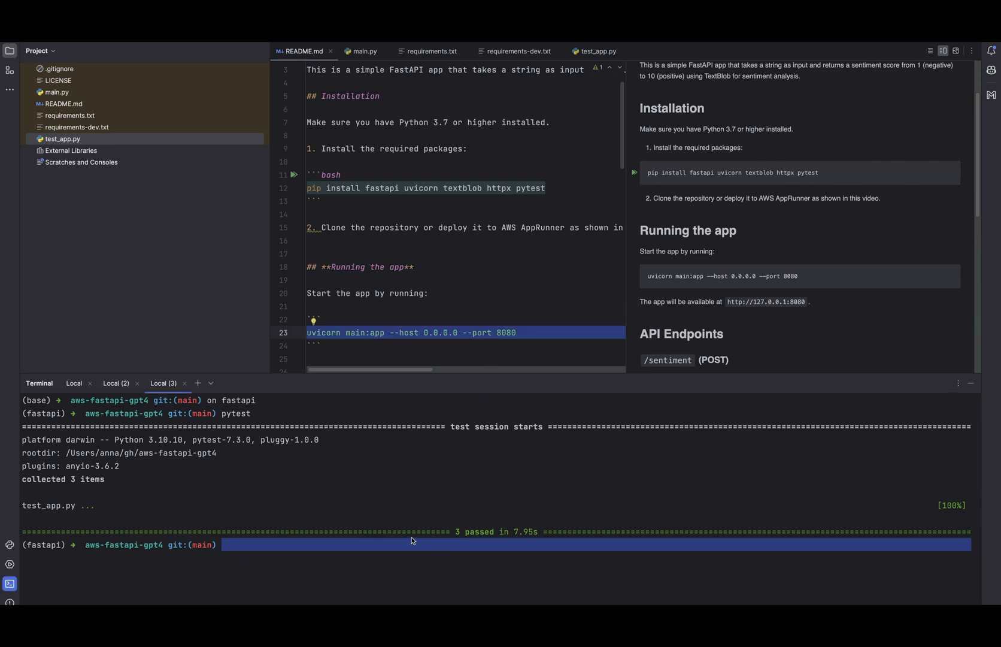
pyautogui.click(434, 538)
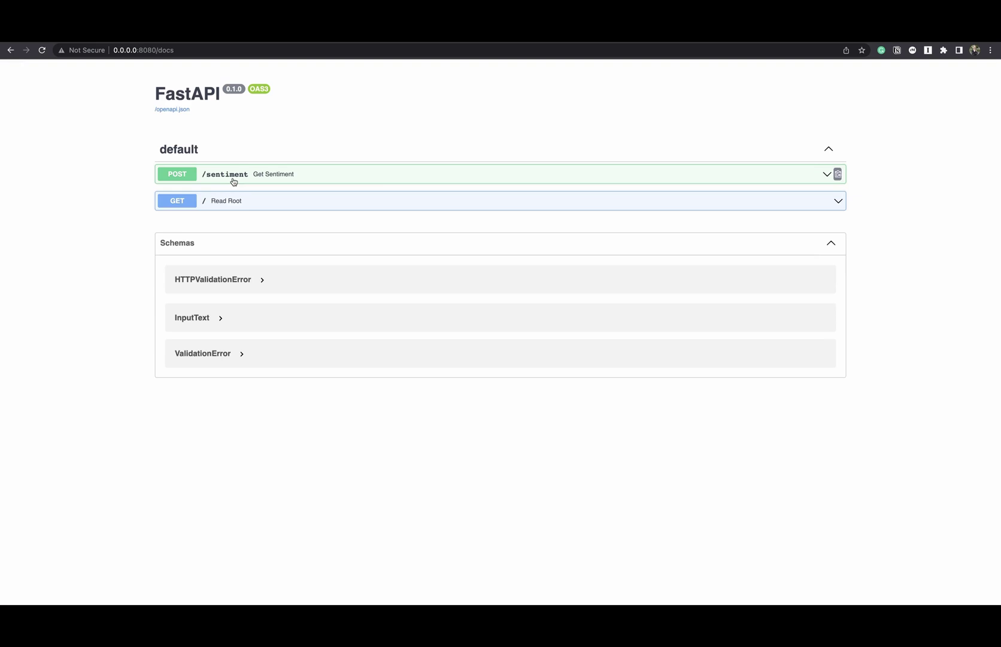
# Step: Test local POST /sentiment with the Berlin weather sentence, getting sentiment_score 9
pyautogui.click(237, 178)
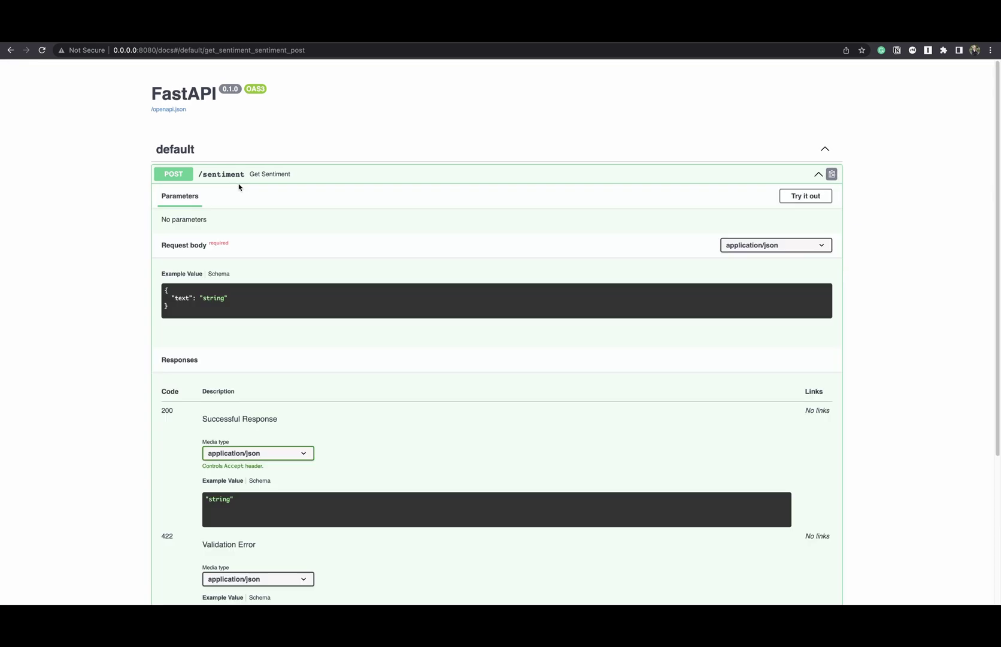
pyautogui.click(806, 196)
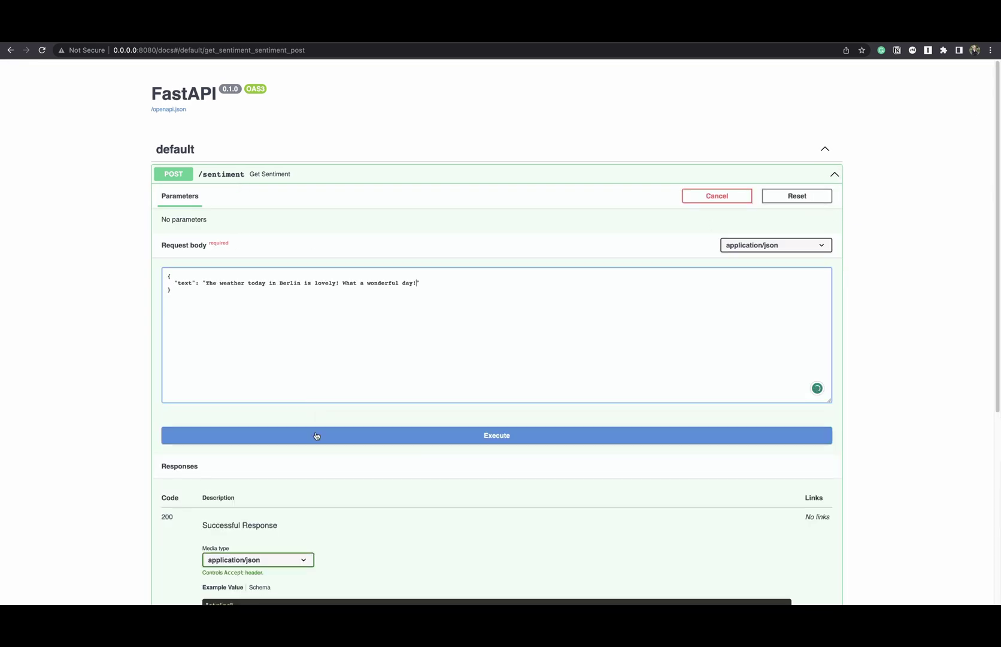
pyautogui.click(317, 436)
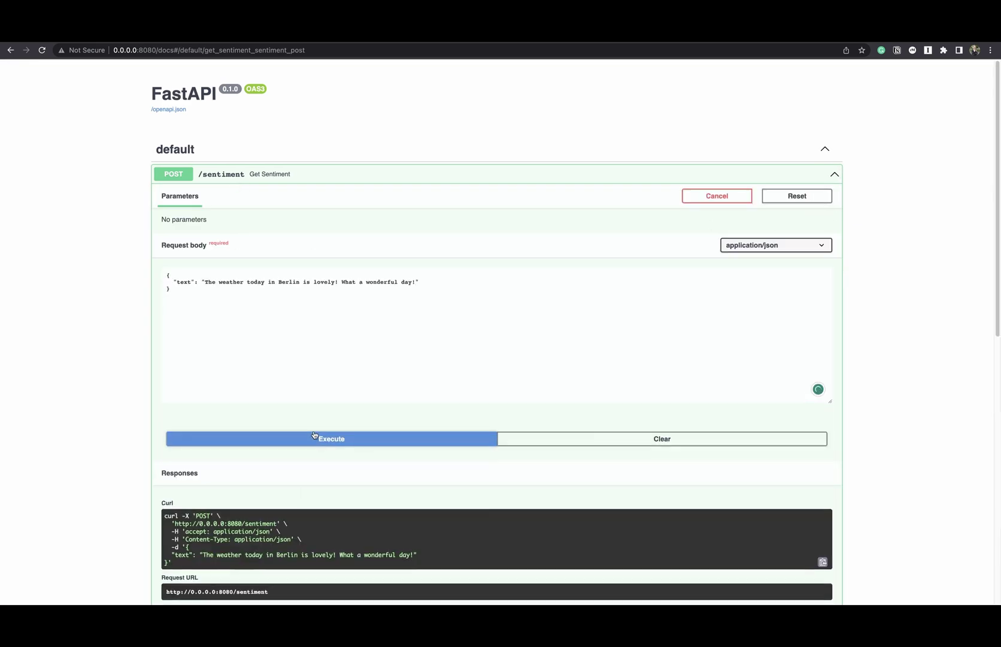
pyautogui.scroll(-4, 316, 434)
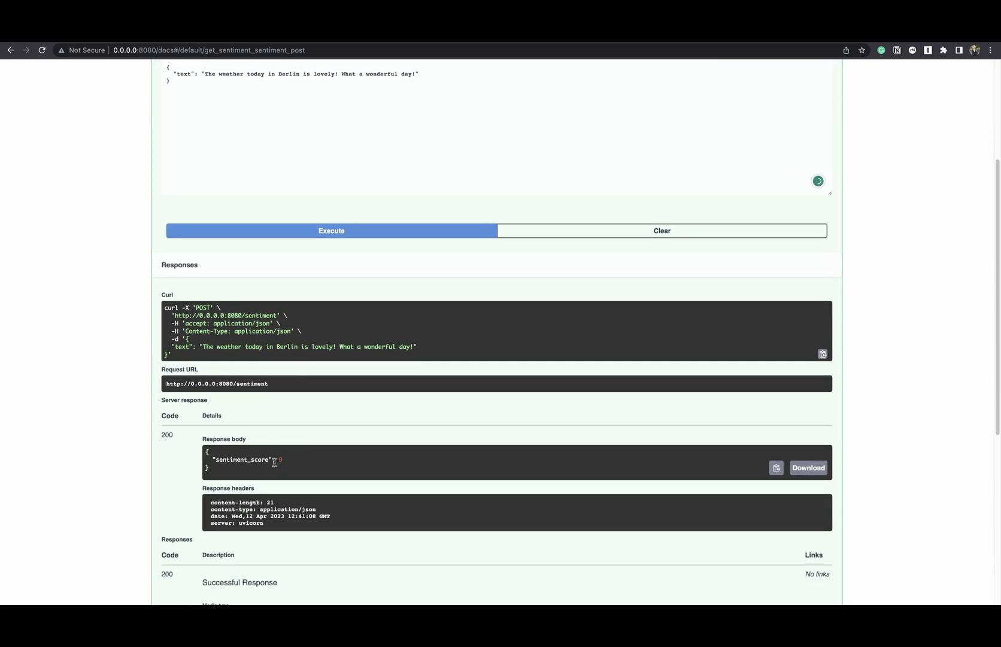
pyautogui.scroll(5, 302, 463)
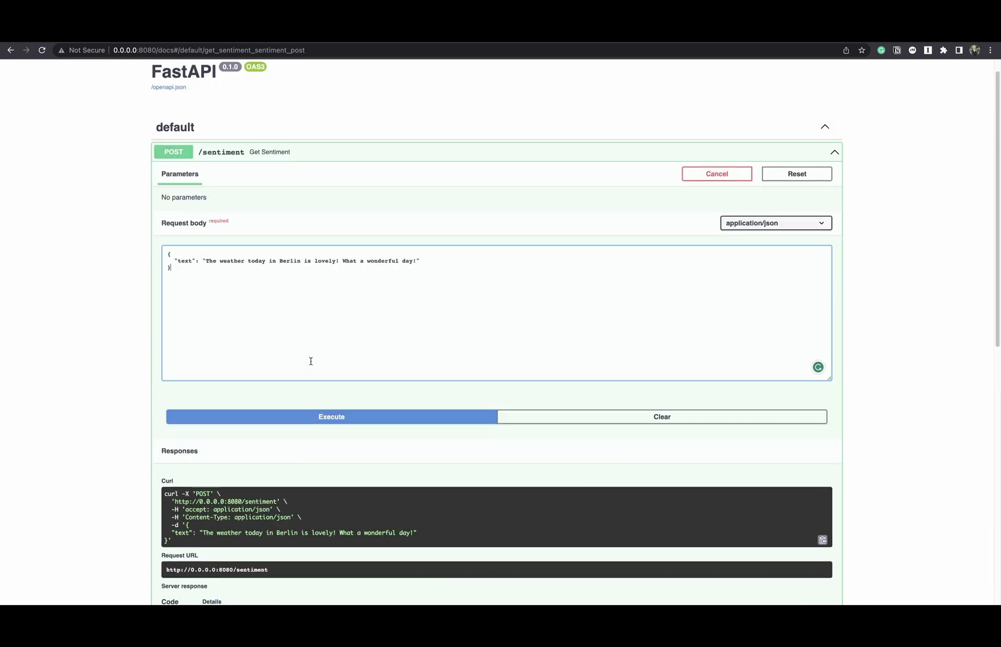
pyautogui.click(223, 149)
# Step: Glance over the GitHub repository again, then move on to the App Runner services list
pyautogui.click(91, 41)
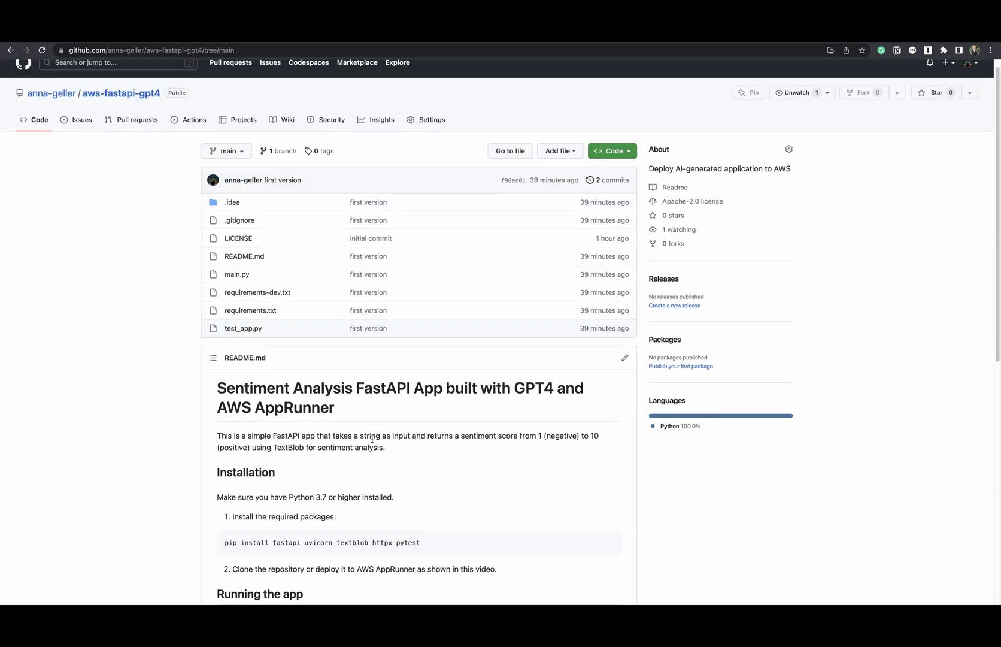
pyautogui.scroll(-4, 418, 432)
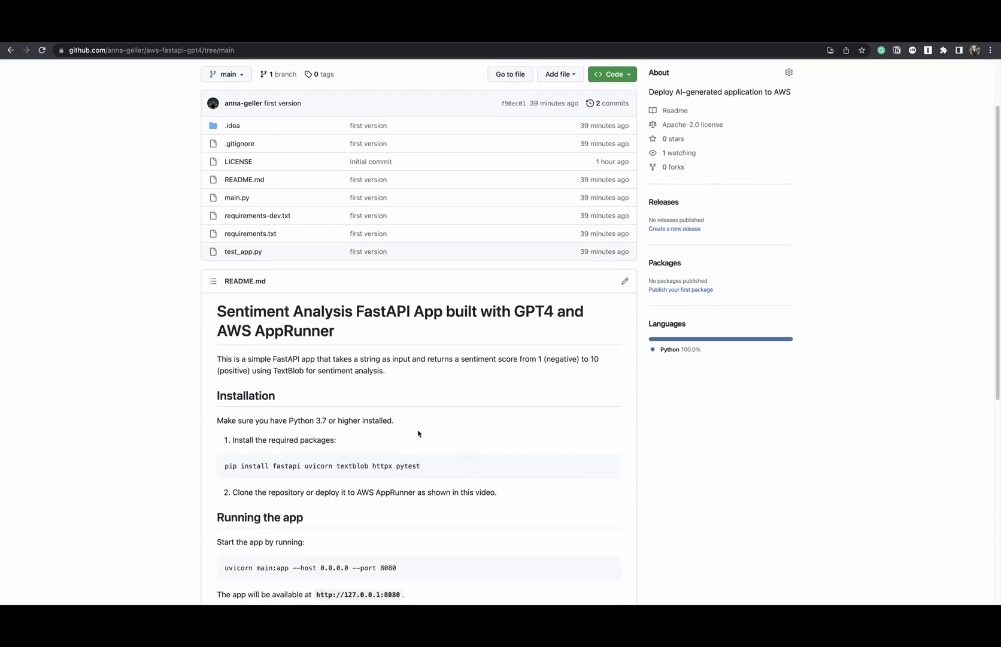
pyautogui.scroll(4, 427, 431)
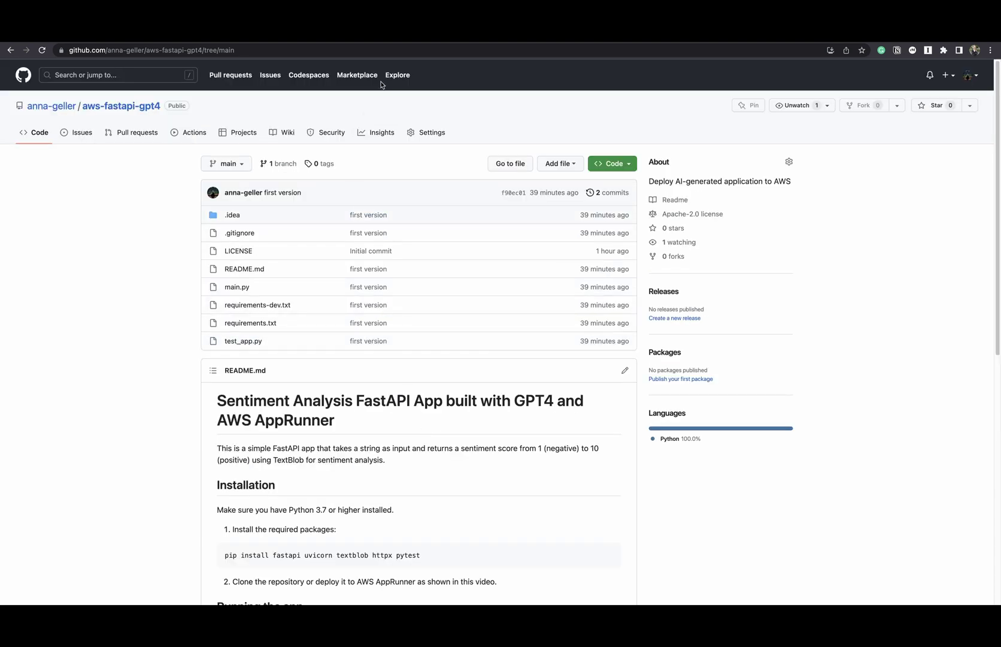
pyautogui.click(390, 42)
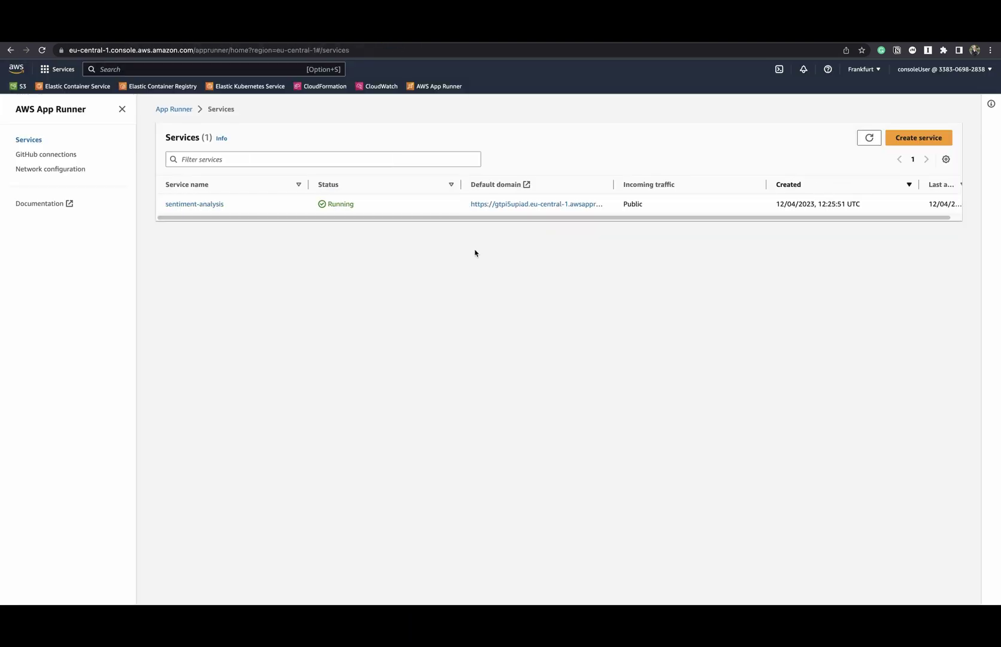
# Step: Create a service sourced from GitHub repository aws-fastapi-gpt4, branch main, with Automatic deployment trigger
pyautogui.click(908, 144)
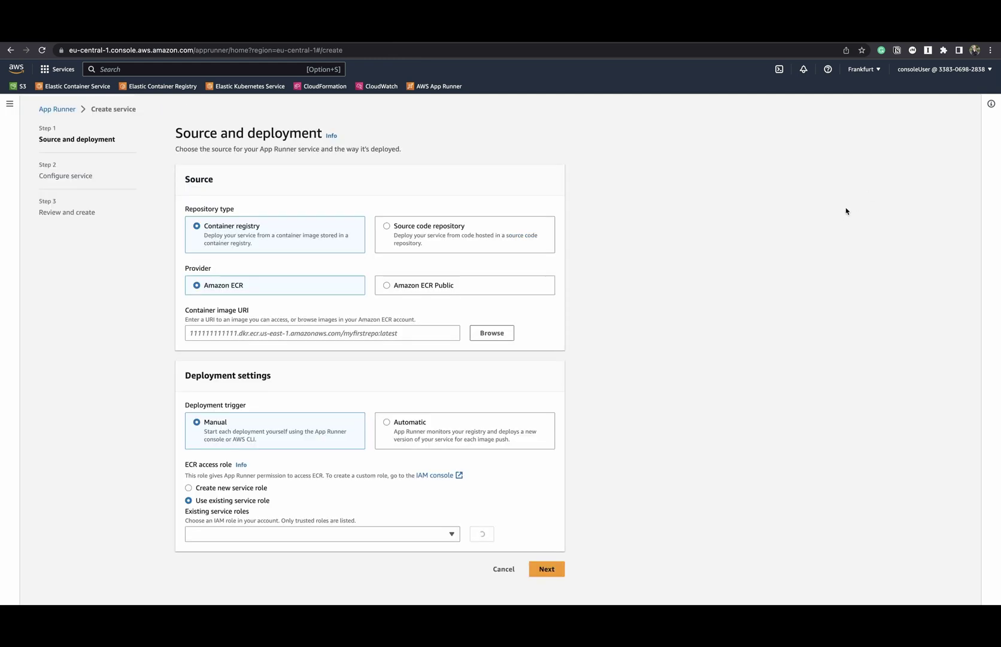
pyautogui.click(472, 233)
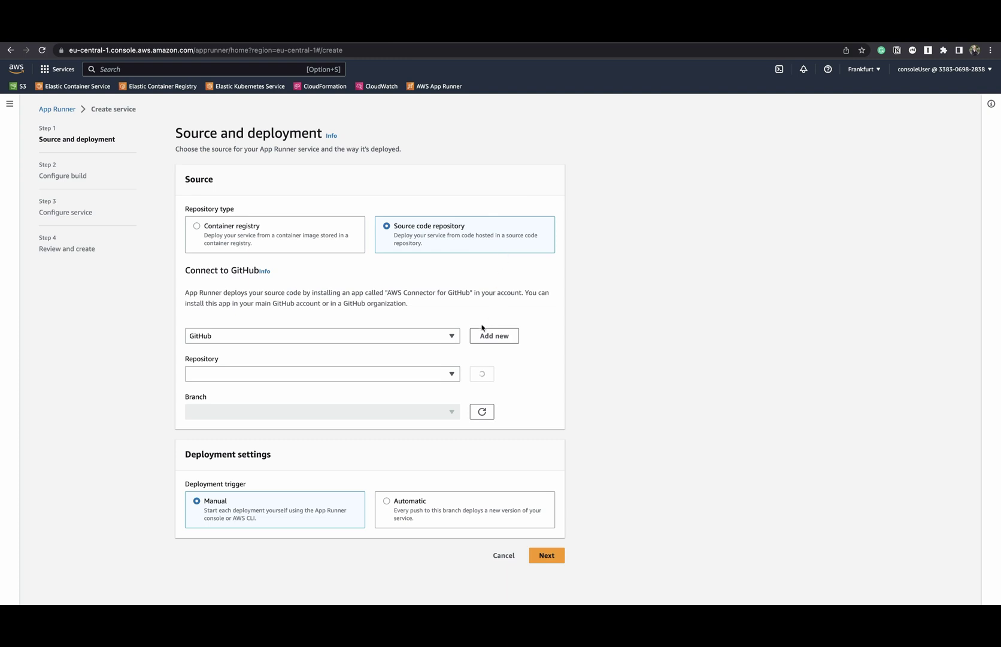
pyautogui.click(421, 373)
pyautogui.write('aws')
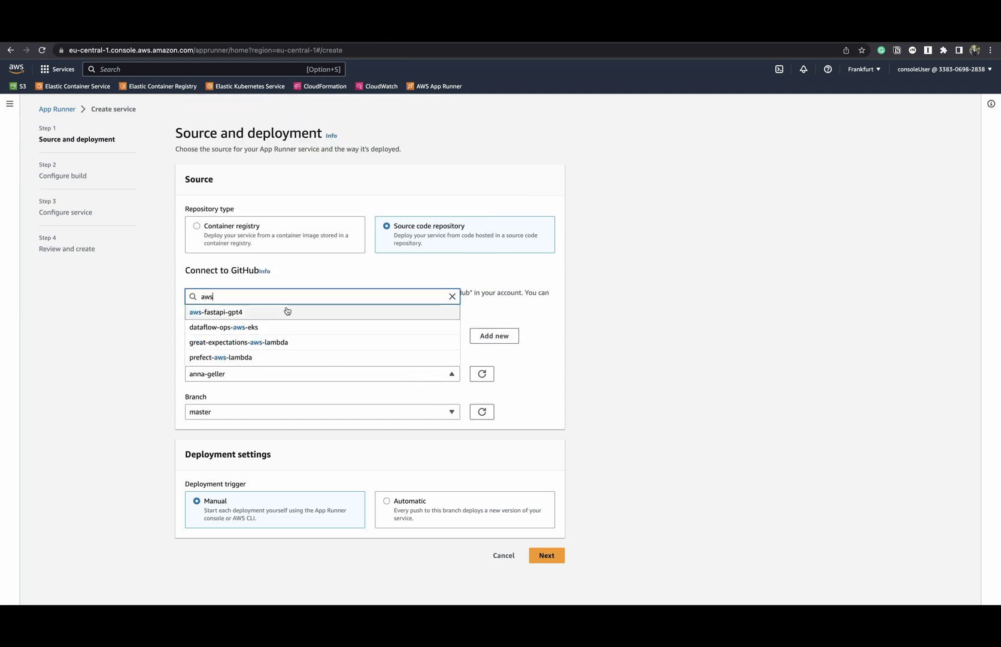
pyautogui.click(288, 313)
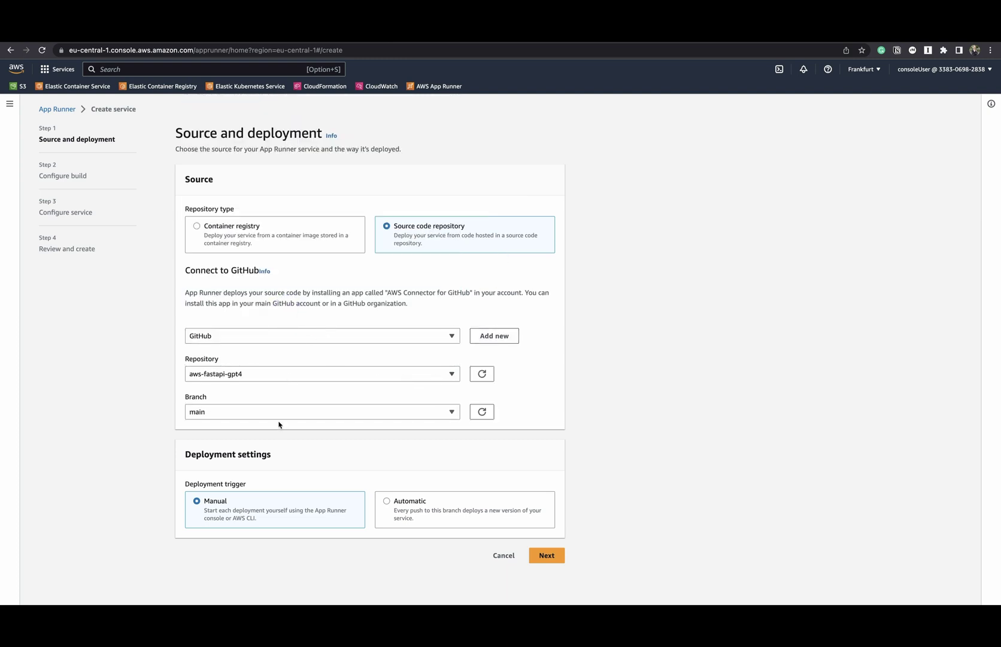
pyautogui.click(401, 518)
# Step: Set the build runtime to Python 3 with build command 'pip install -r requirements.txt'
pyautogui.click(546, 554)
pyautogui.click(512, 545)
pyautogui.click(288, 277)
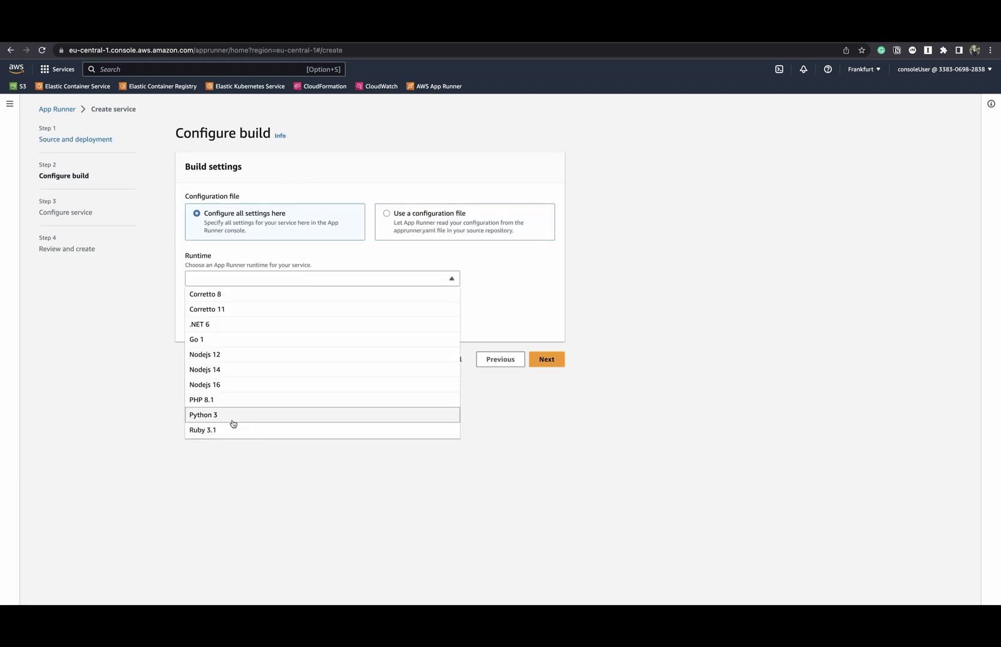
pyautogui.click(231, 418)
pyautogui.click(239, 331)
pyautogui.write('pip install -r requirements.txt')
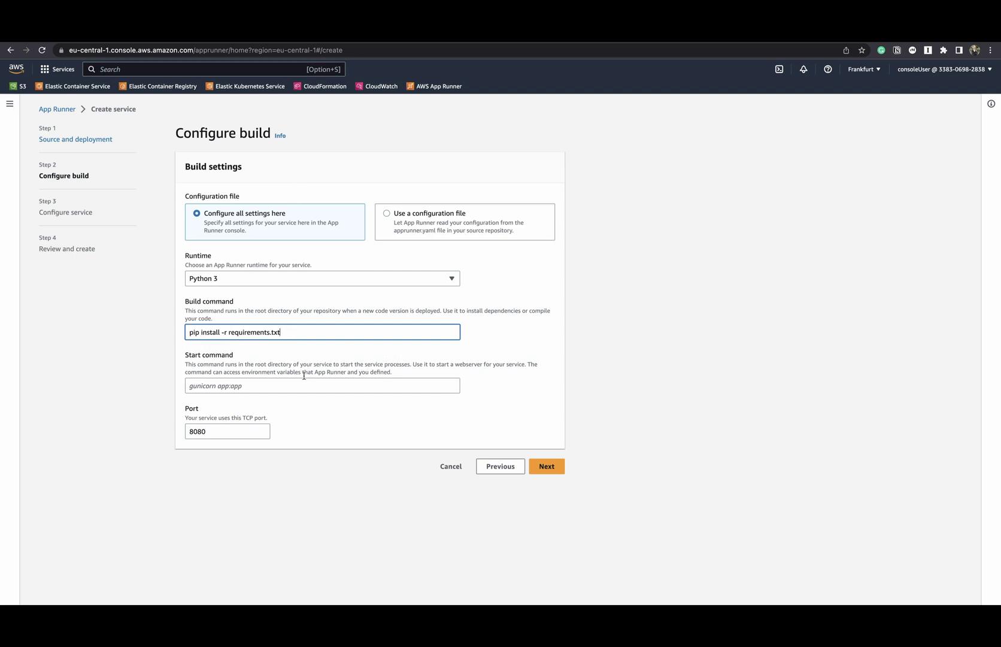
# Step: Paste the README's start command 'uvicorn main:app --host 0.0.0.0 --port 8080' into Start command
pyautogui.click(178, 37)
pyautogui.scroll(-5, 360, 371)
pyautogui.click(608, 355)
pyautogui.click(419, 37)
pyautogui.click(333, 392)
pyautogui.press('super+v')
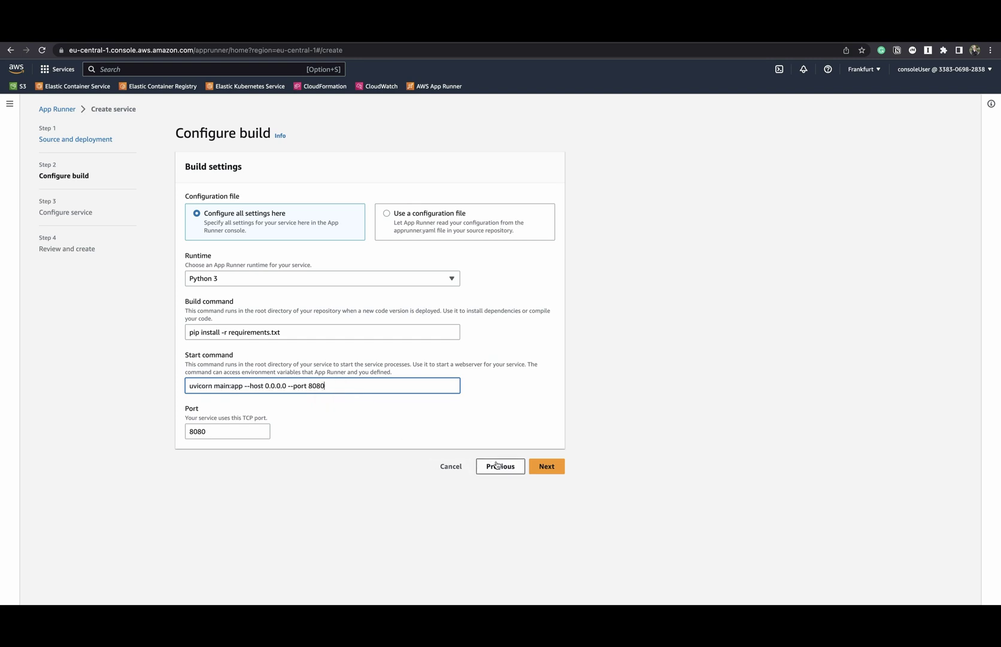
pyautogui.click(311, 385)
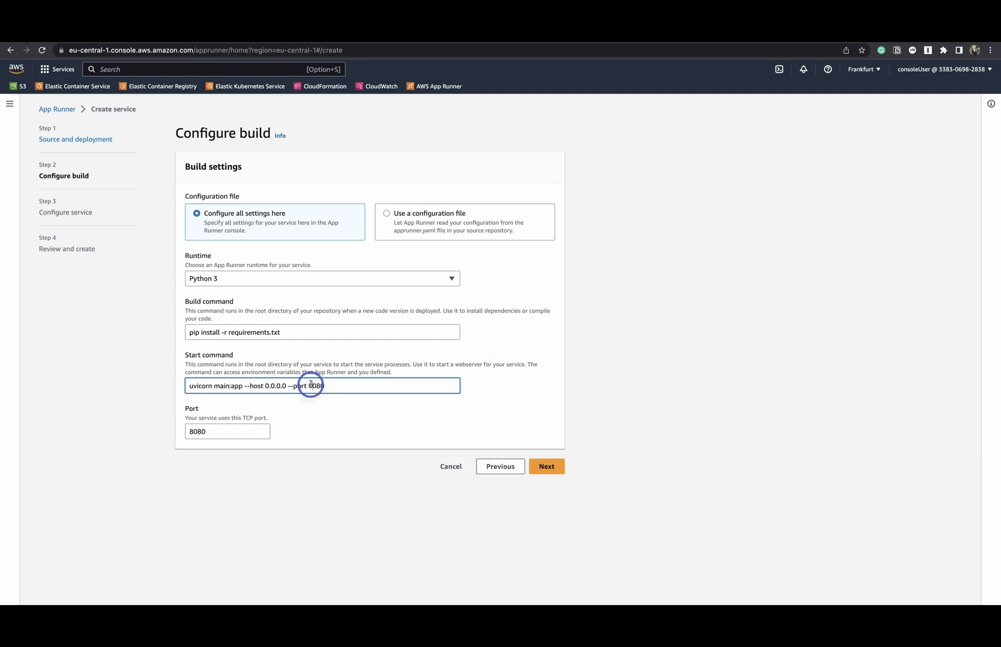
# Step: Name the service GPT4application and expand its Health check and Observability settings
pyautogui.click(547, 466)
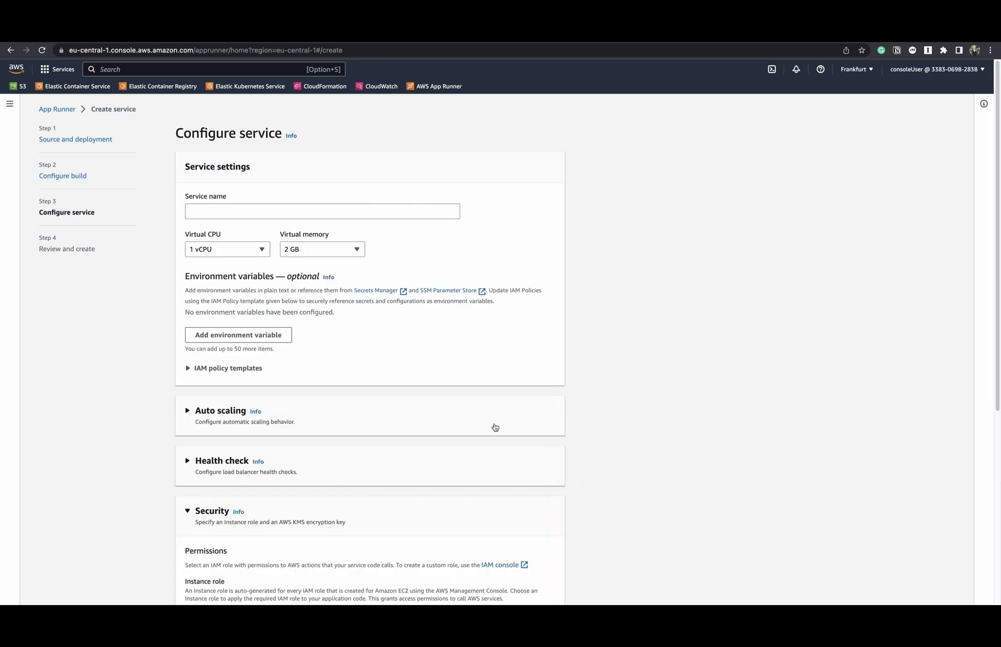
pyautogui.write('GPT4application')
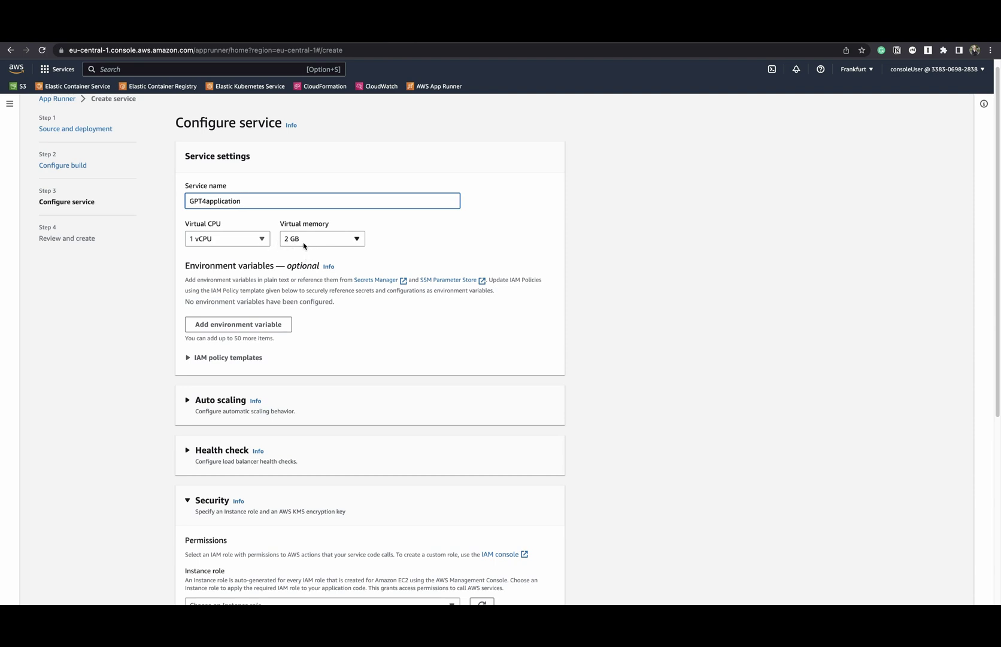
pyautogui.scroll(-3, 245, 270)
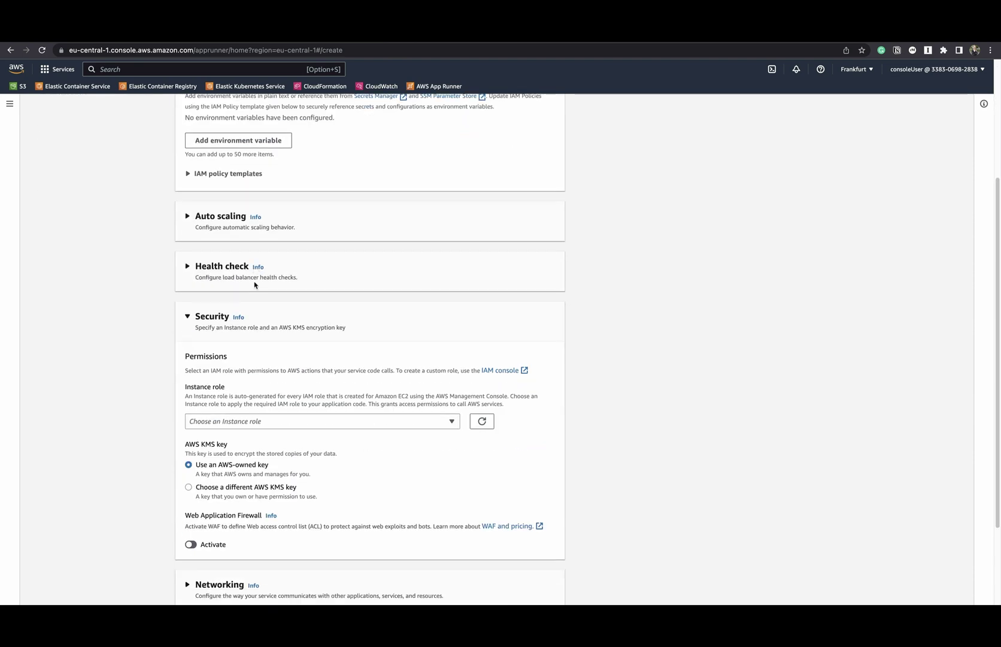
pyautogui.click(186, 267)
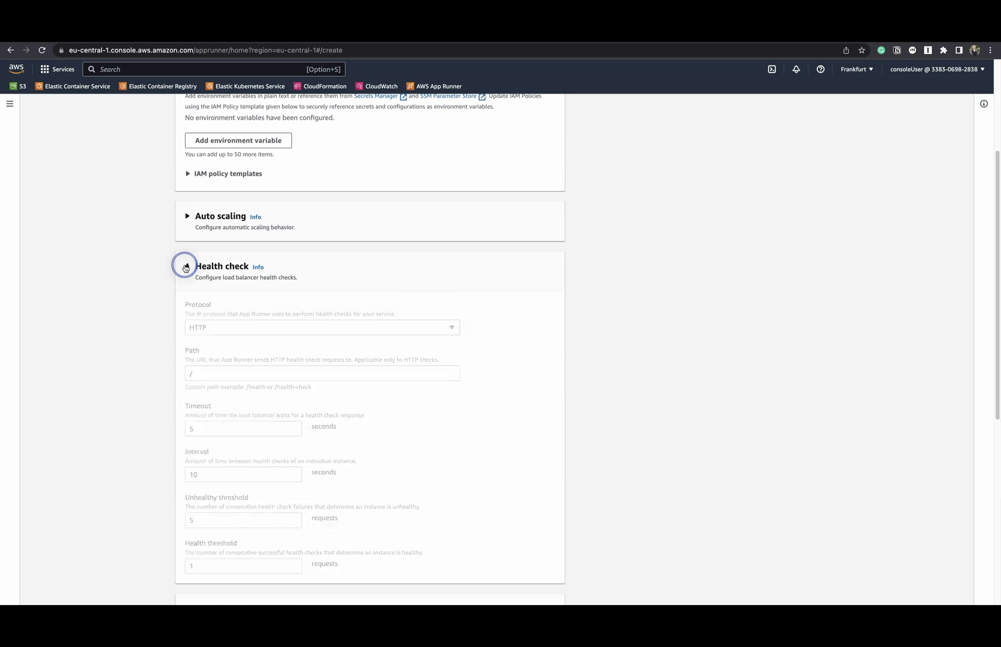
pyautogui.scroll(-10, 326, 267)
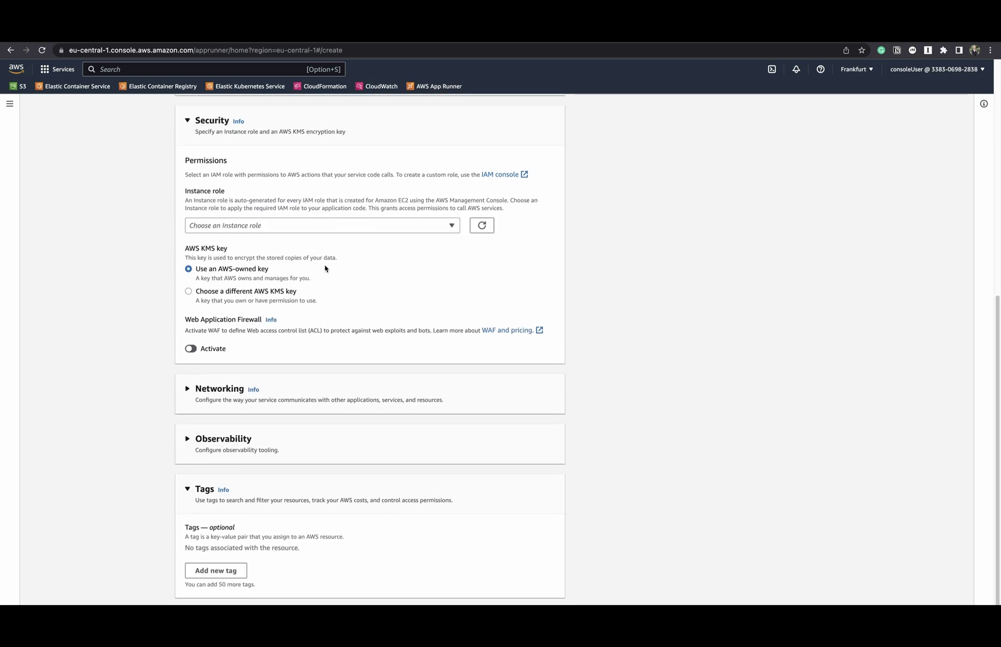
pyautogui.click(185, 440)
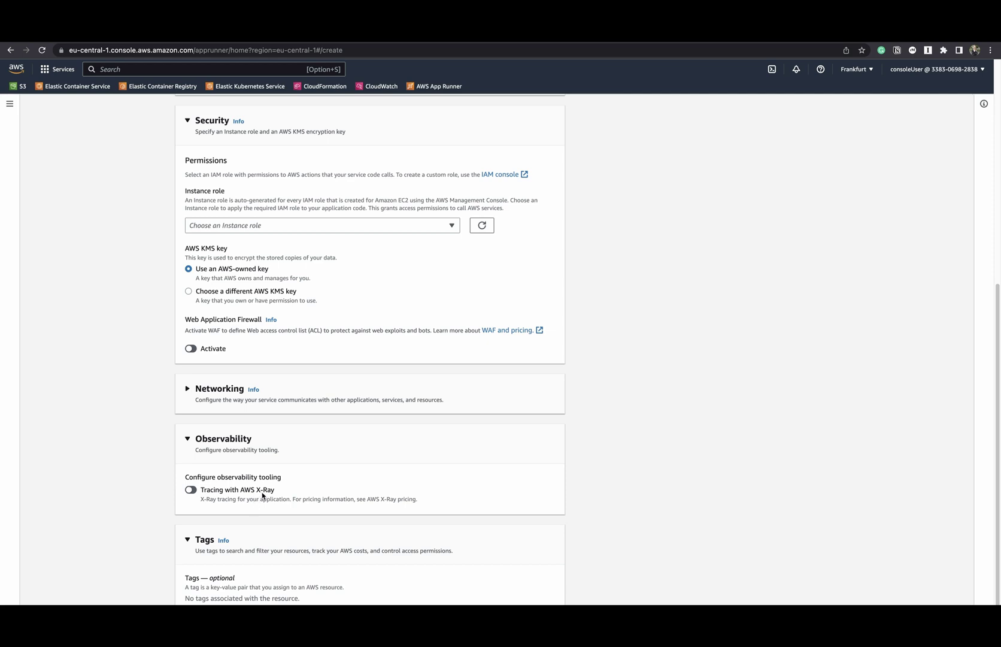
pyautogui.scroll(-2, 288, 492)
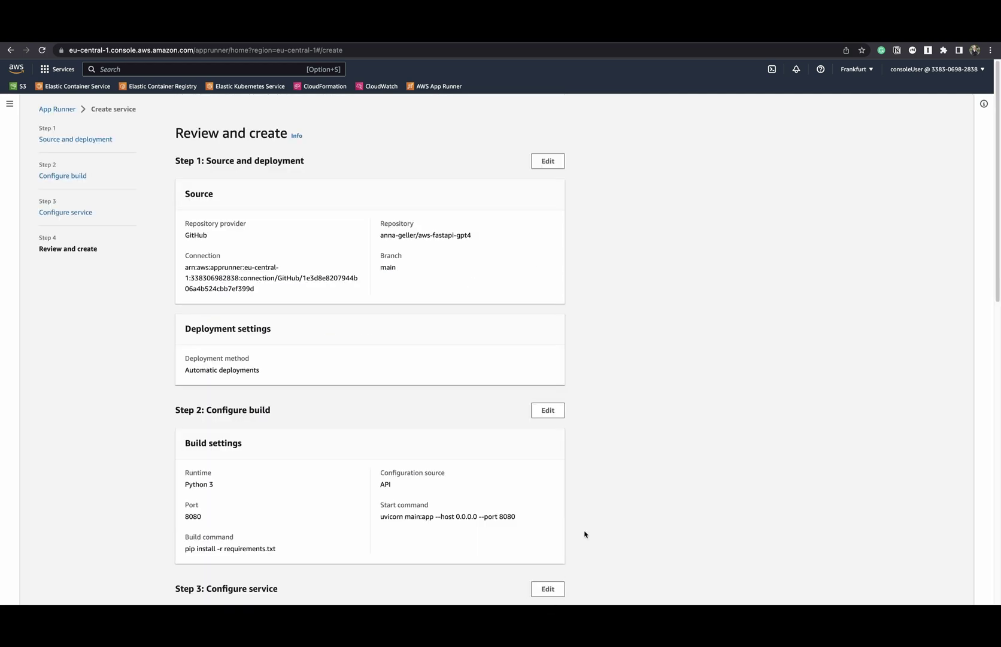
pyautogui.scroll(-15, 617, 455)
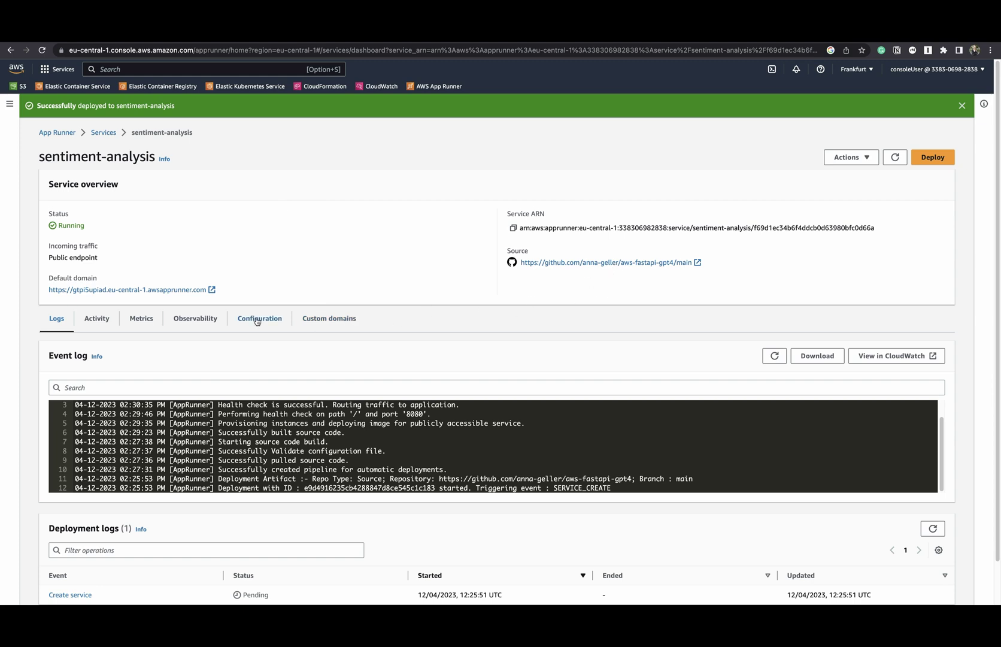
# Step: Visit the running service's default domain to see its Hello World response
pyautogui.click(103, 290)
pyautogui.click(221, 51)
# Step: On the deployed /docs page, POST "I hate this!!!" to /sentiment, scoring 1
pyautogui.write('/docs')
pyautogui.press('Return')
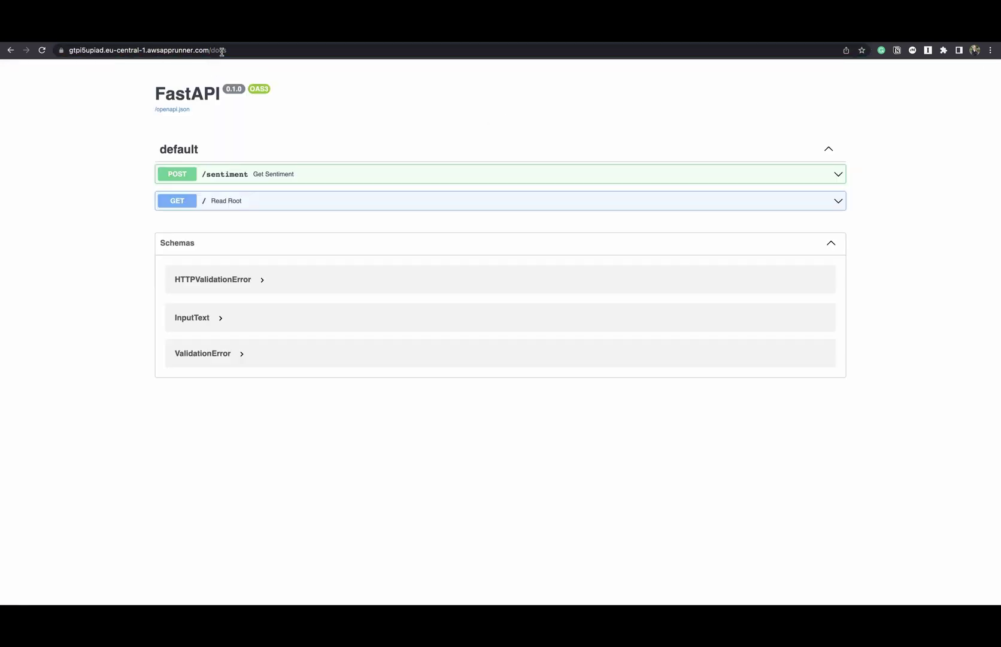
pyautogui.click(247, 175)
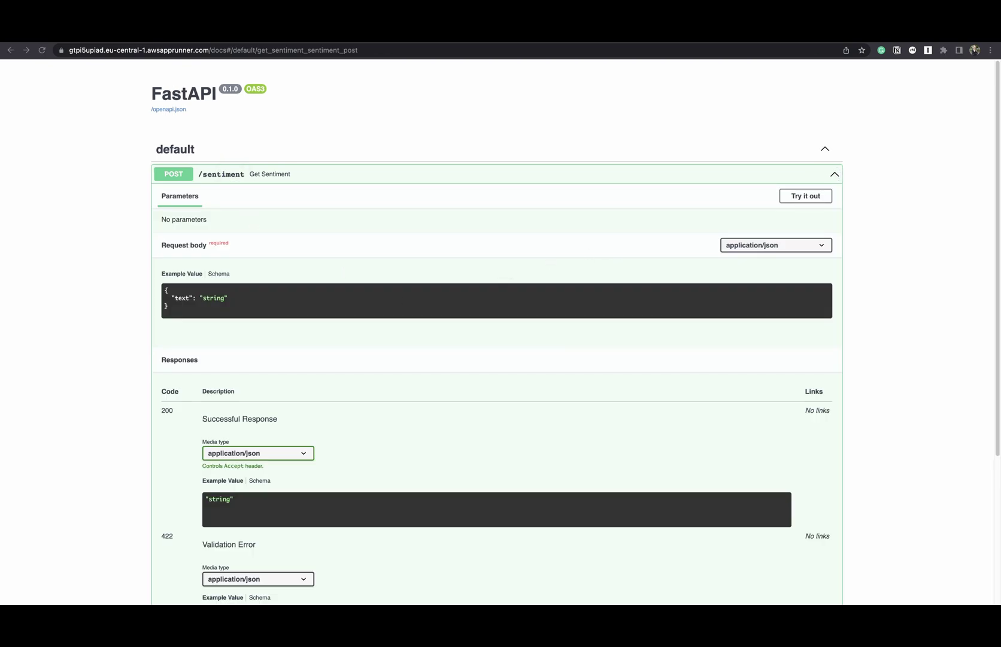
pyautogui.click(812, 196)
pyautogui.doubleClick(222, 283)
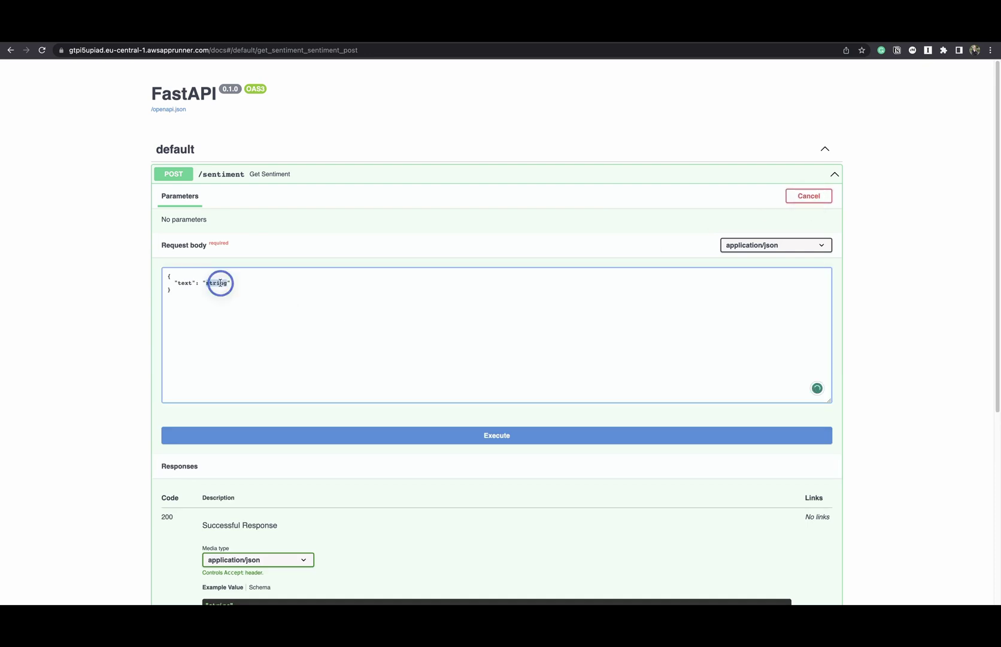
pyautogui.press('super+v')
pyautogui.click(310, 310)
pyautogui.click(433, 437)
pyautogui.scroll(-3, 514, 462)
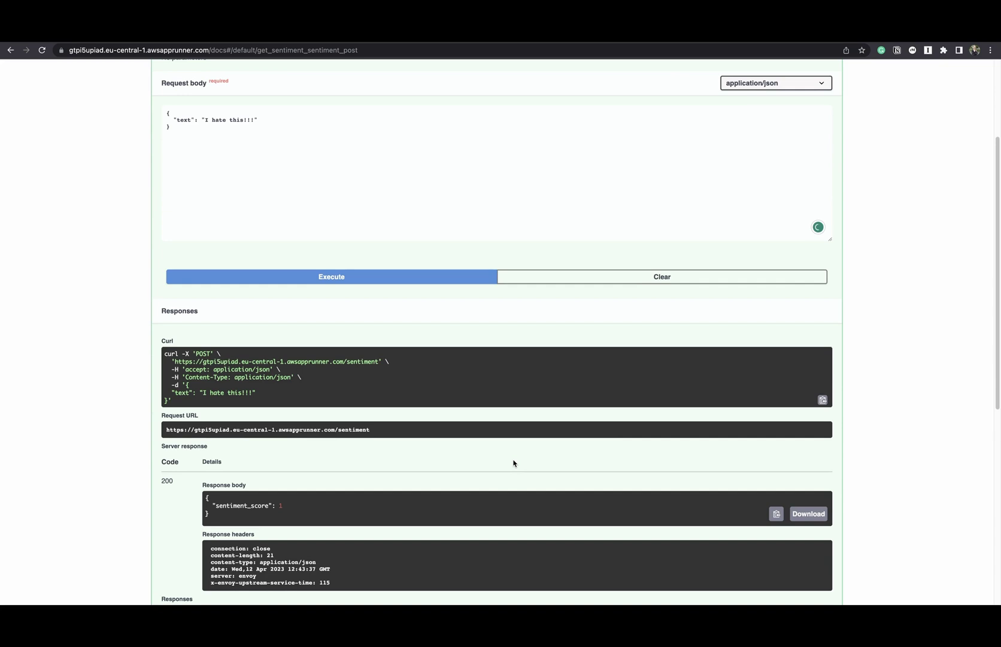
pyautogui.scroll(-4, 514, 462)
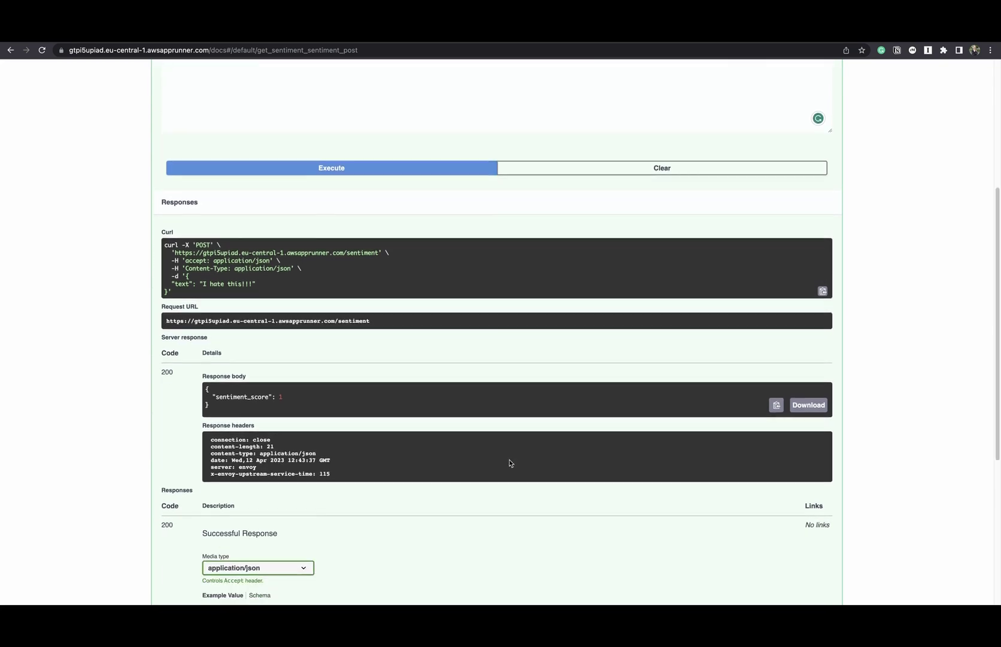
pyautogui.scroll(-3, 509, 463)
pyautogui.scroll(10, 282, 312)
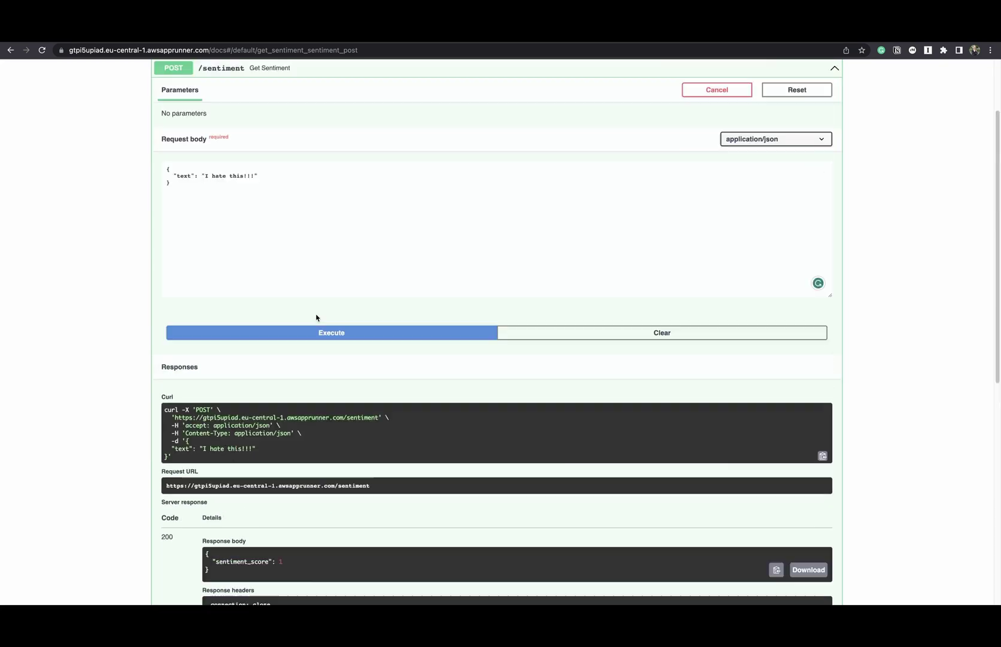
# Step: Change the text to "I love this!!!" and execute again, scoring 9
pyautogui.doubleClick(219, 269)
pyautogui.write('love')
pyautogui.click(283, 425)
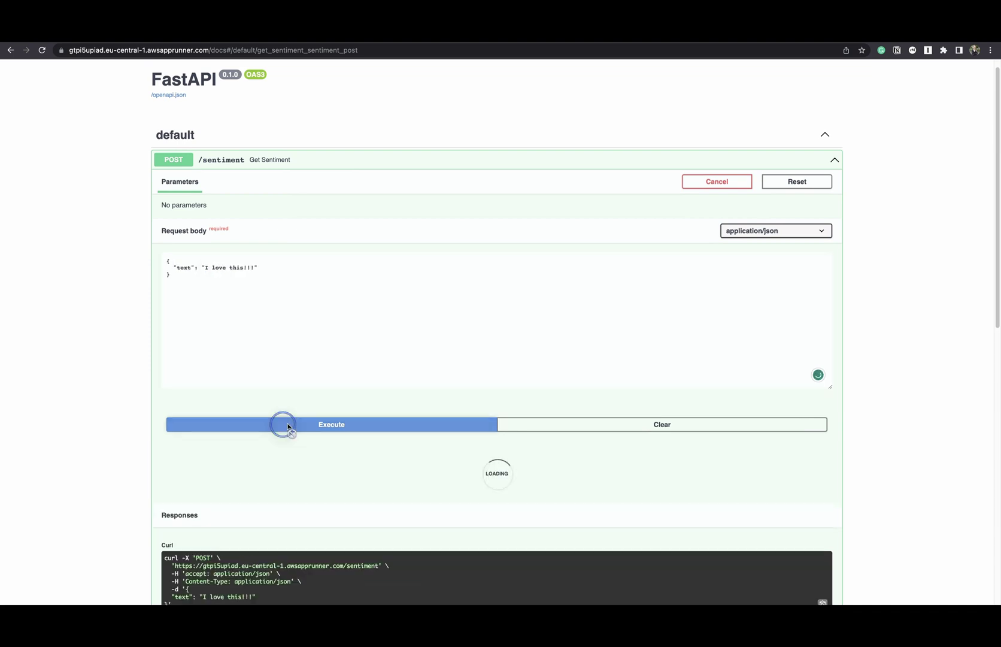
pyautogui.scroll(-5, 413, 409)
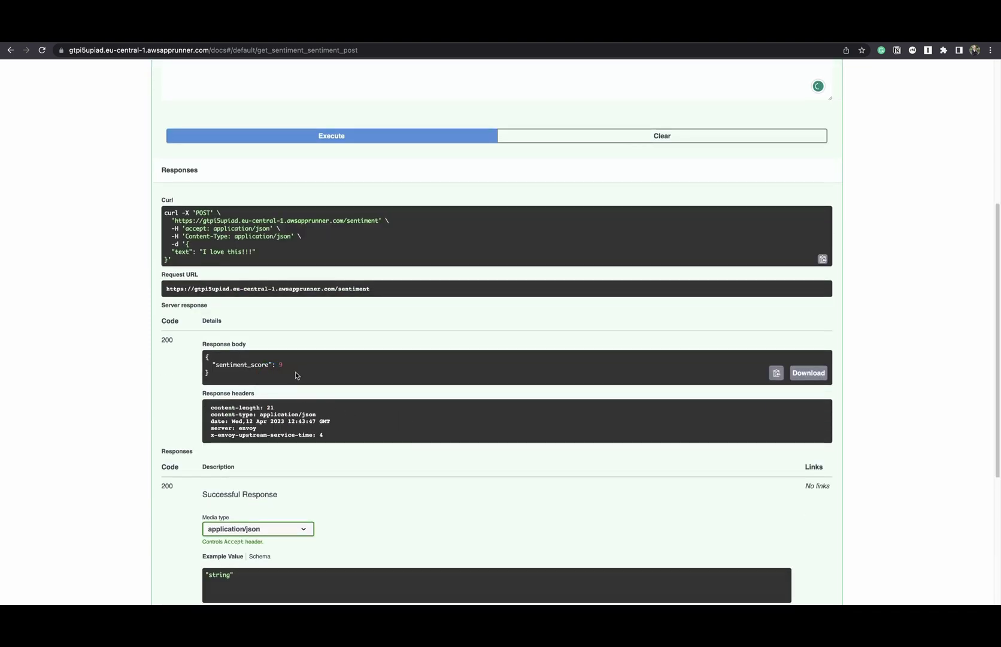
pyautogui.scroll(5, 295, 371)
pyautogui.hotkey('ctrl', 'shift', 'Tab')
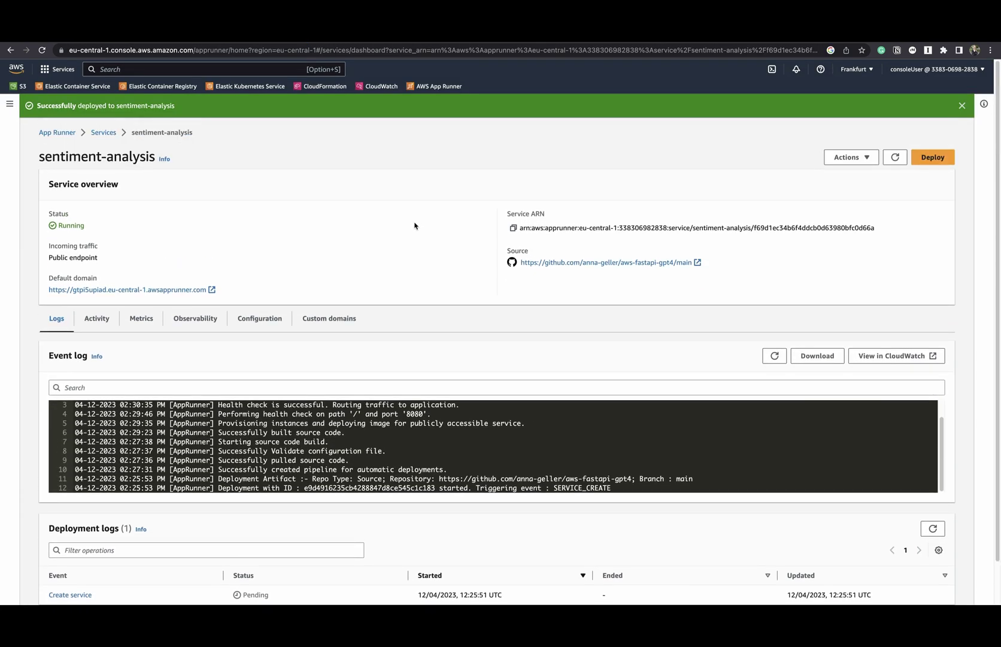
pyautogui.hotkey('ctrl', 'Tab')
pyautogui.scroll(15, 551, 169)
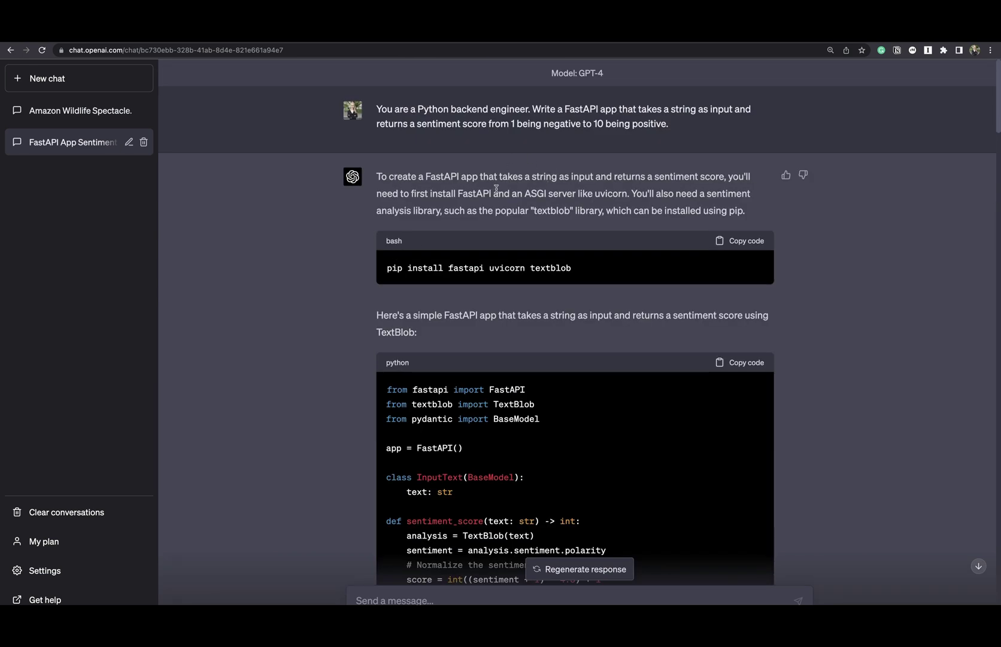
pyautogui.hotkey('ctrl', 'Tab')
pyautogui.scroll(5, 372, 221)
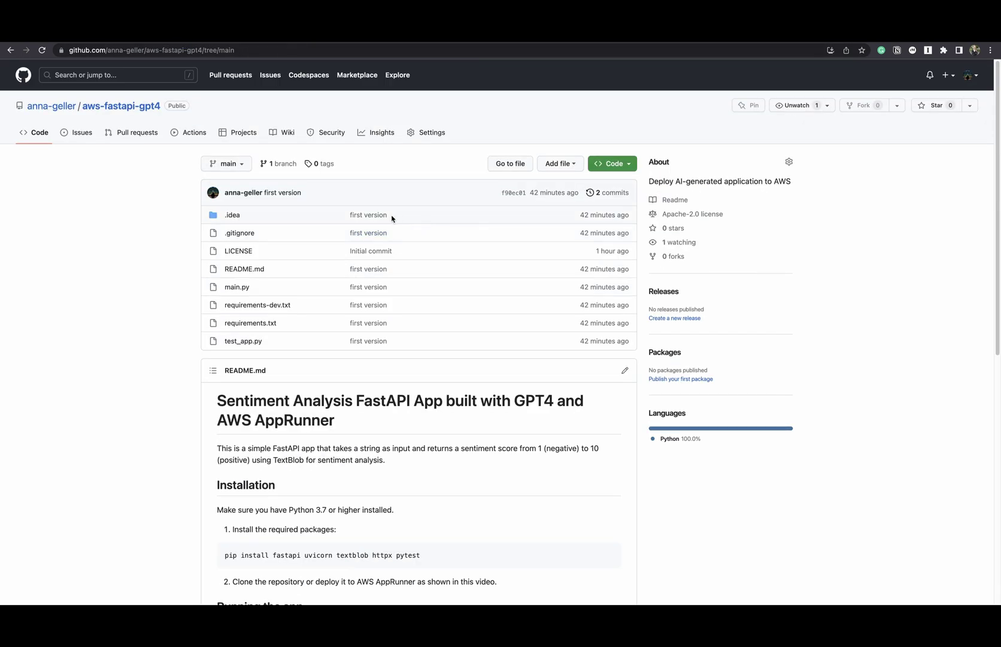
pyautogui.click(319, 38)
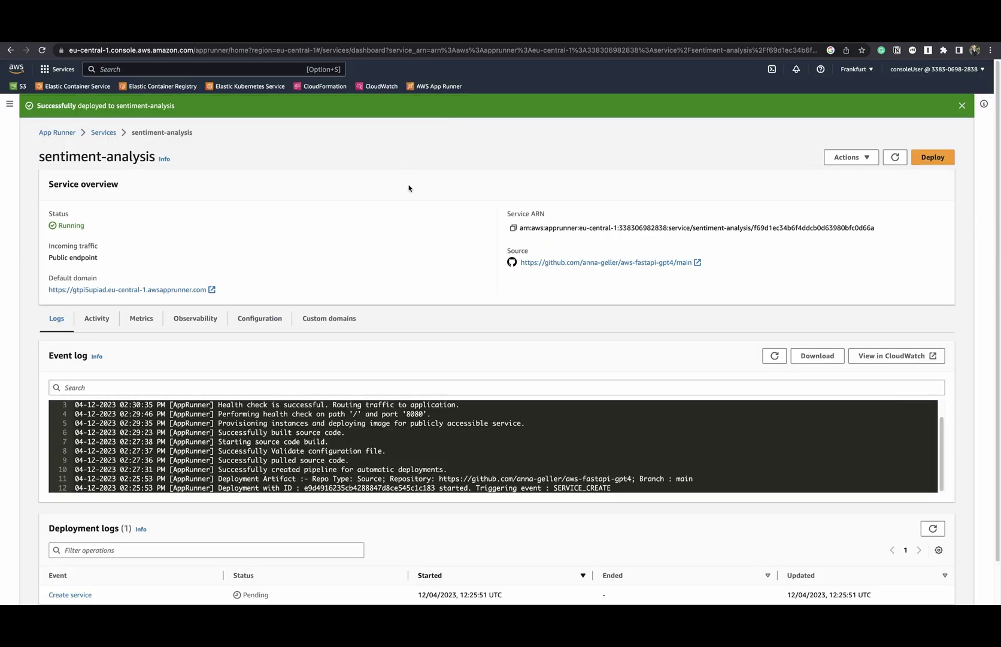